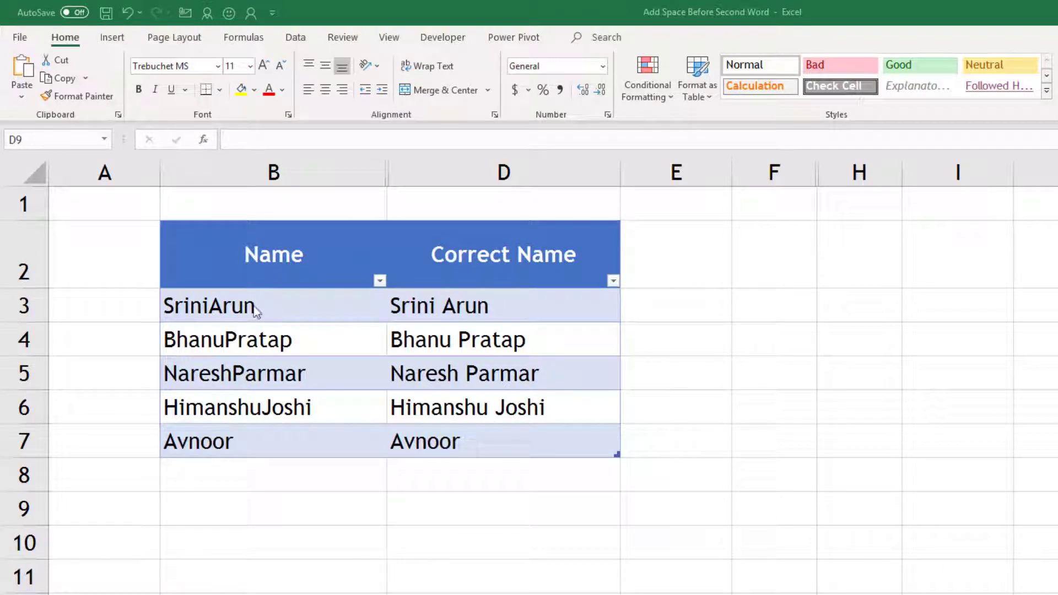
Select the five joined-up names in B3:B7.
click(260, 496)
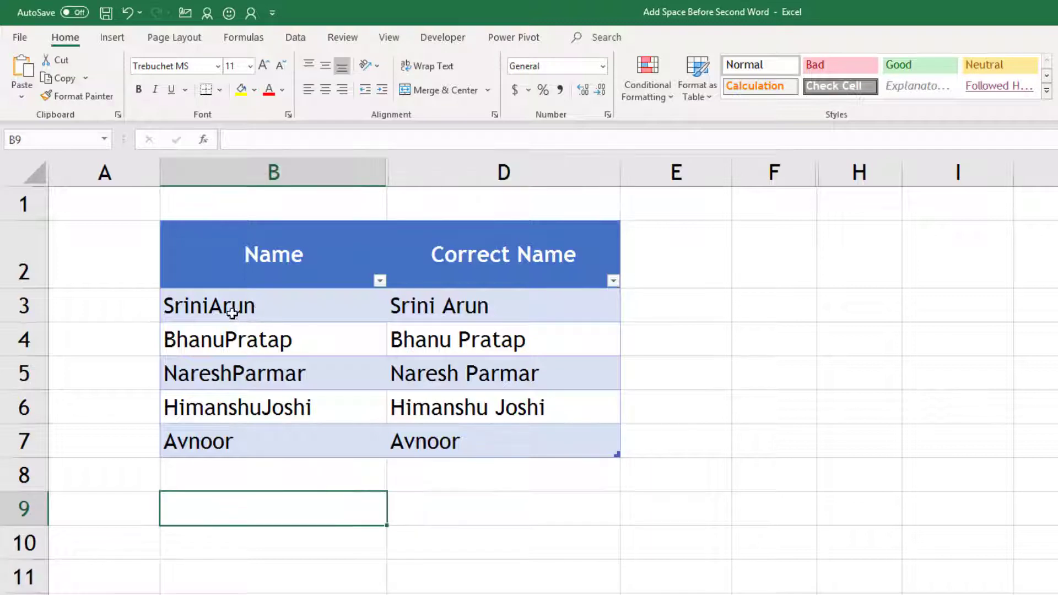
click(228, 307)
drag(227, 307, 236, 442)
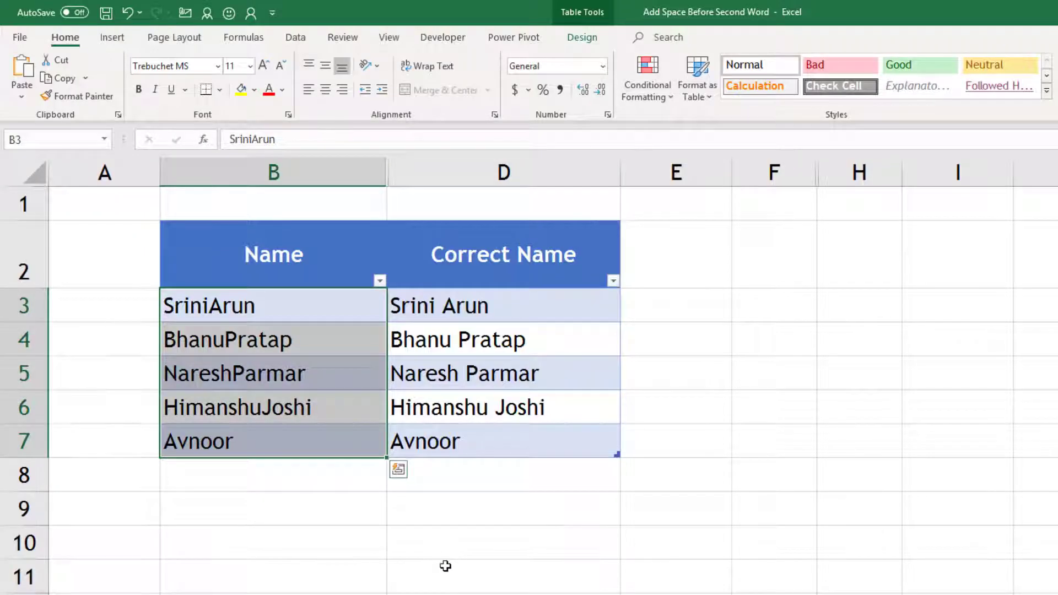
click(444, 567)
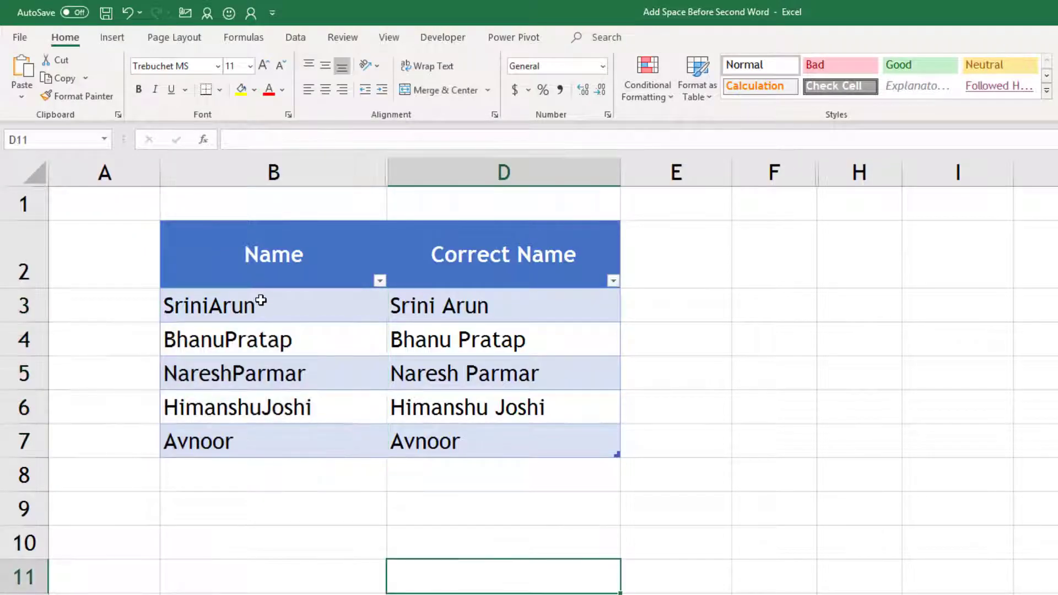
drag(258, 302, 260, 439)
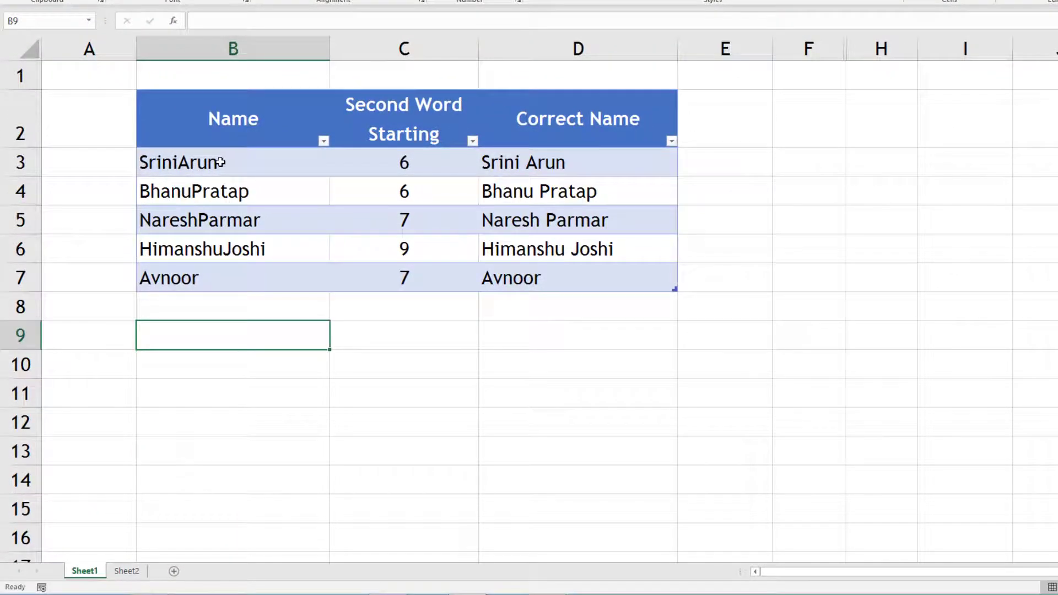
click(543, 163)
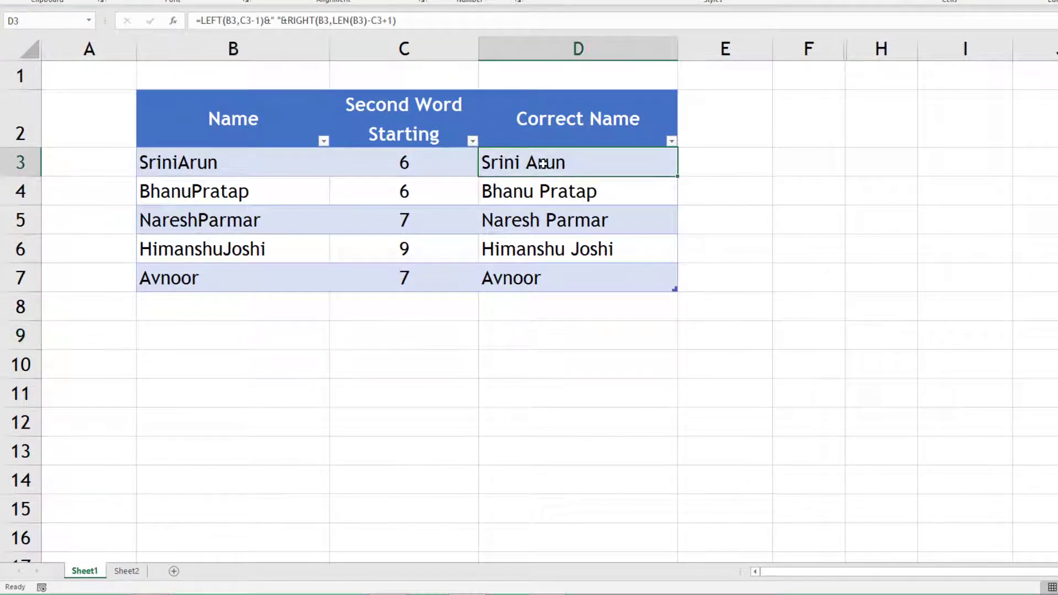
double_click(543, 163)
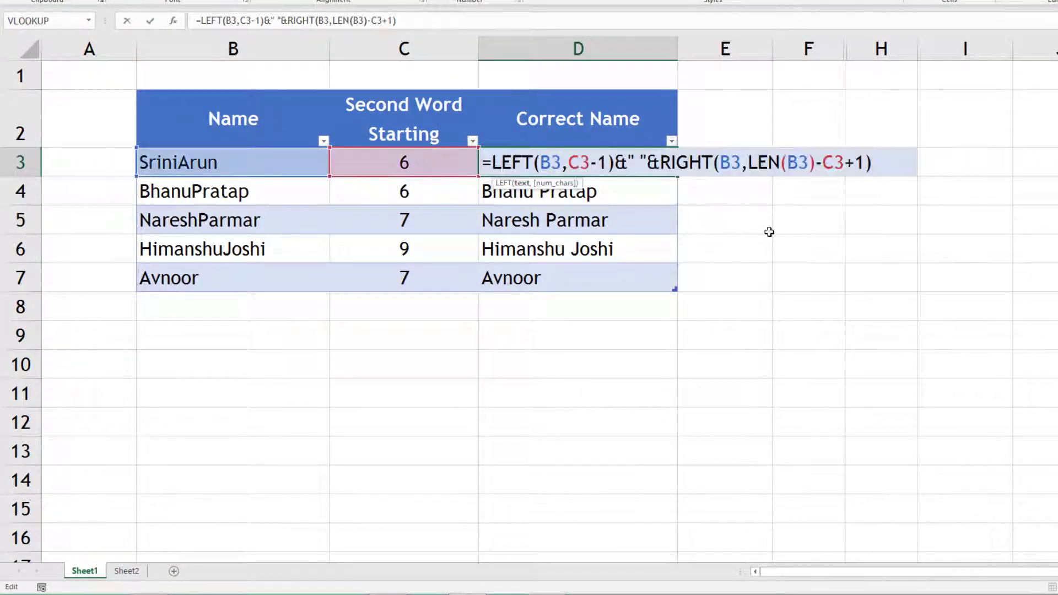
drag(615, 164, 491, 168)
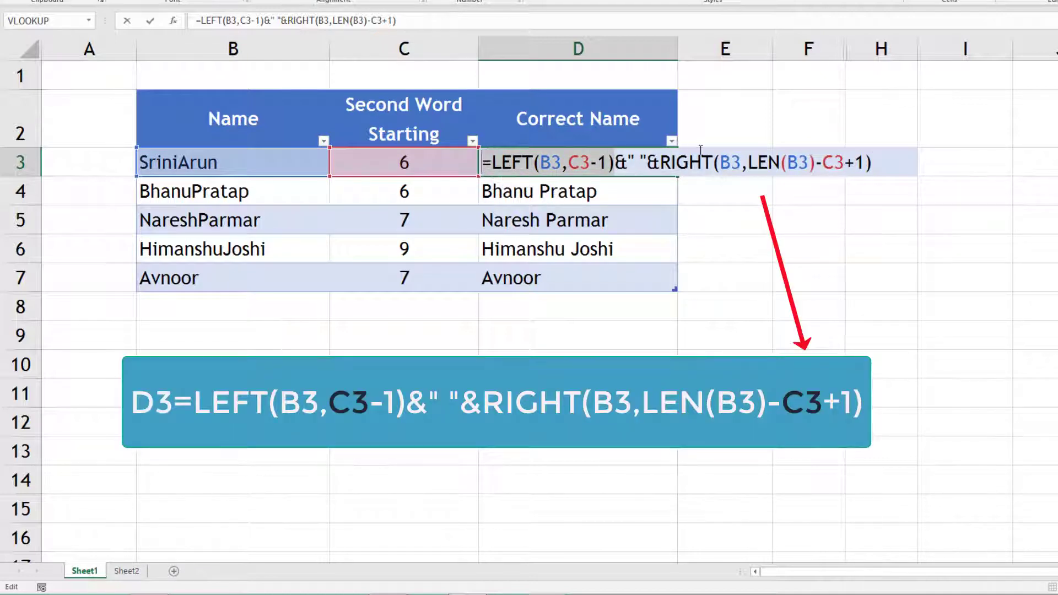
drag(651, 162, 878, 153)
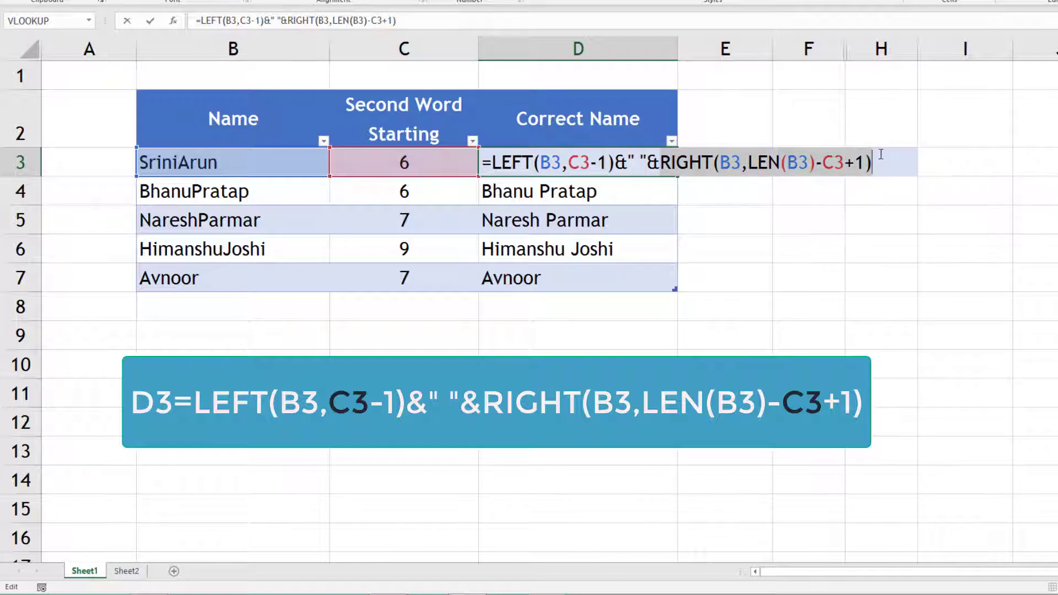
key(Return)
click(623, 162)
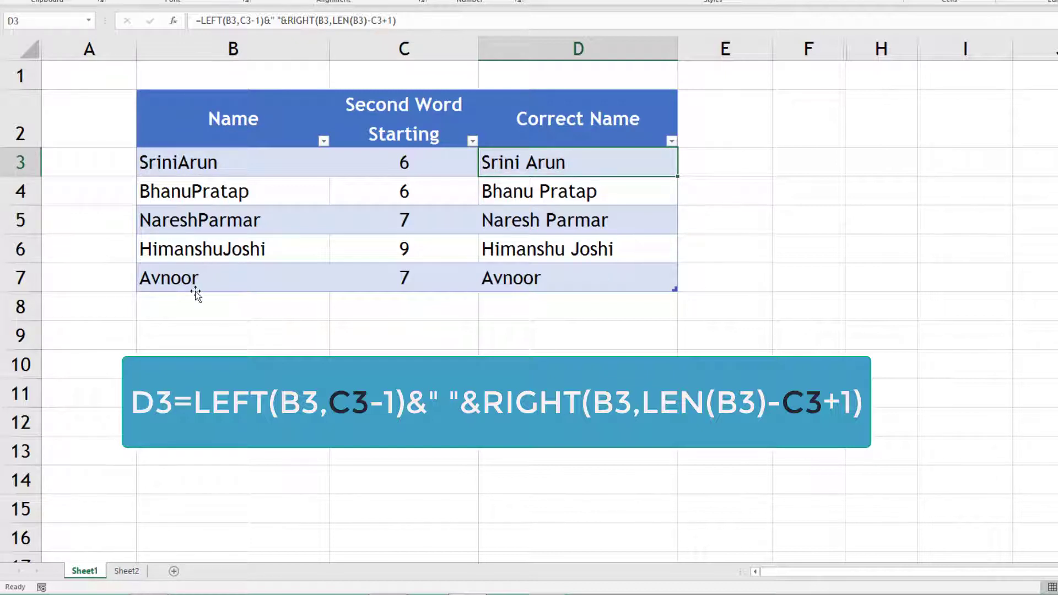
click(401, 163)
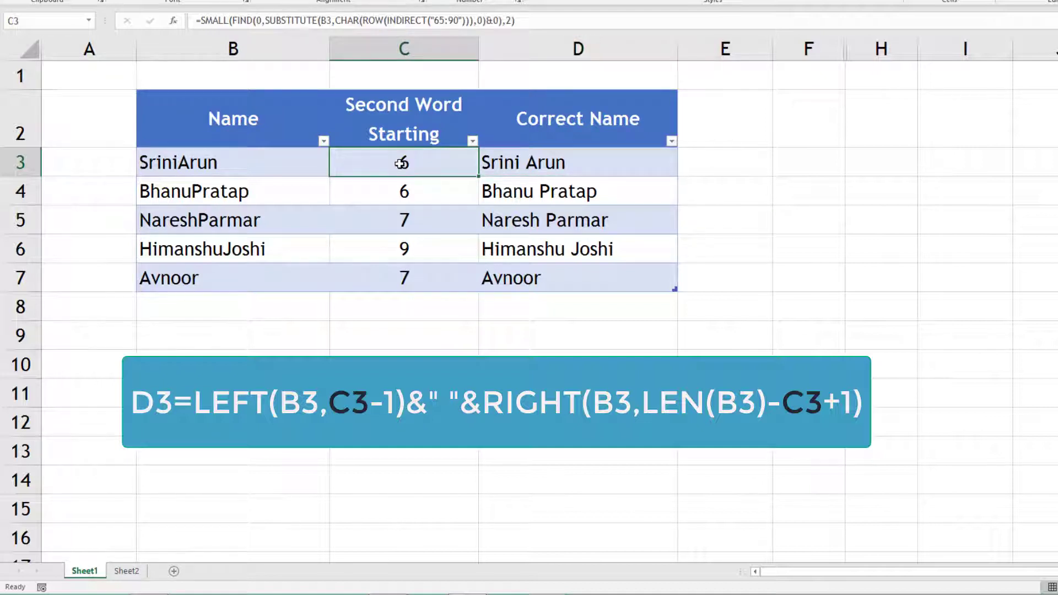
double_click(401, 163)
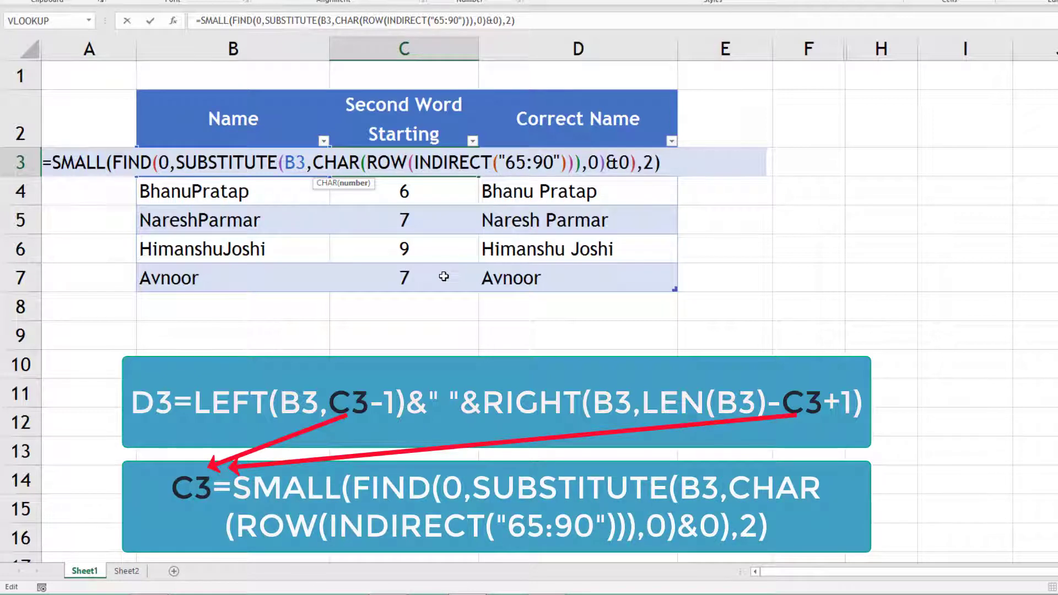
click(421, 164)
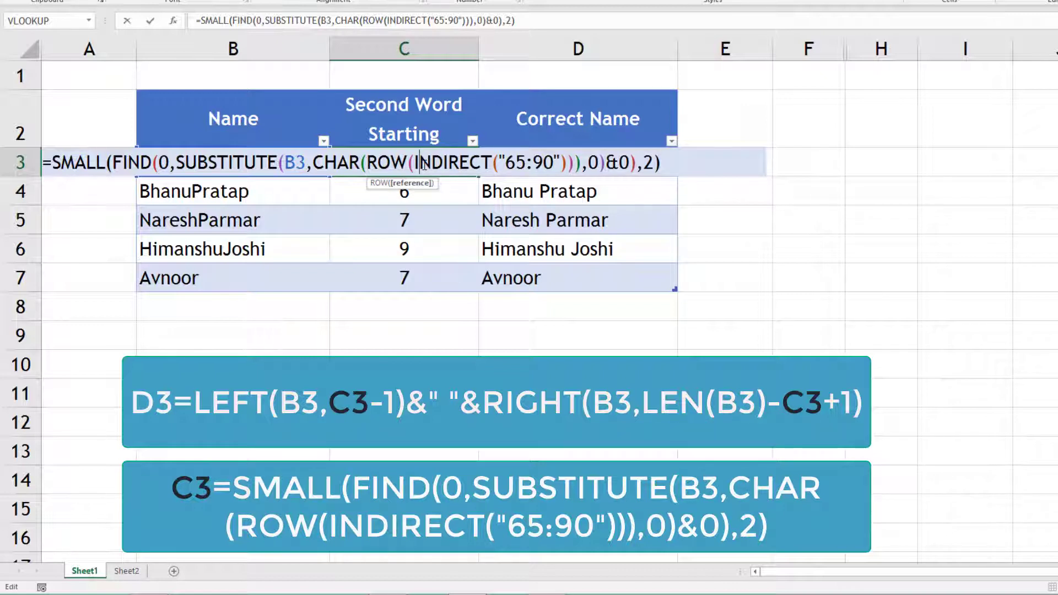
key(Return)
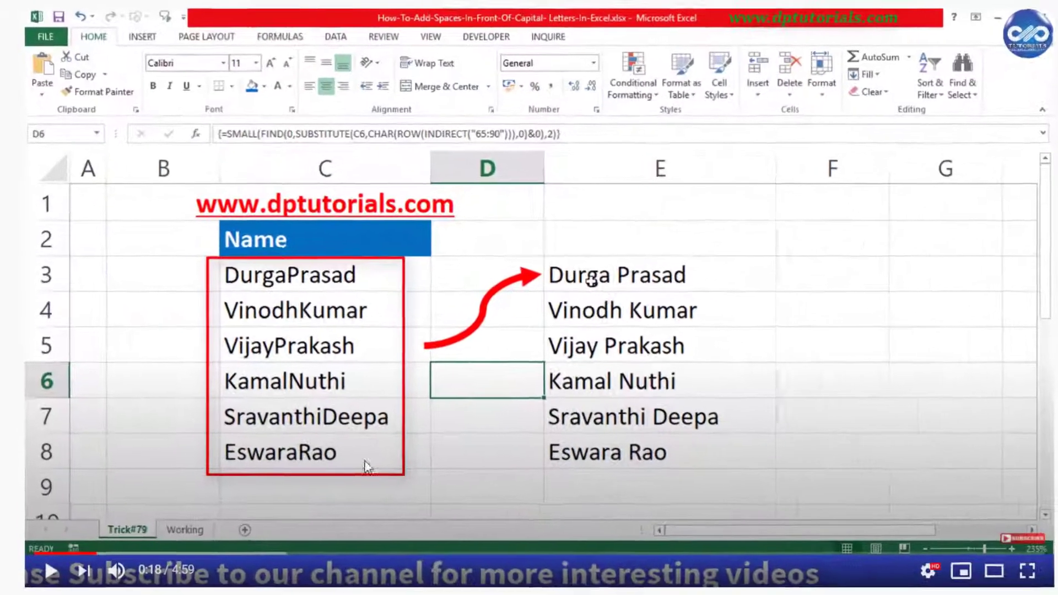
Scroll down through the YouTube tutorial's comments.
scroll(368, 467, down, 20)
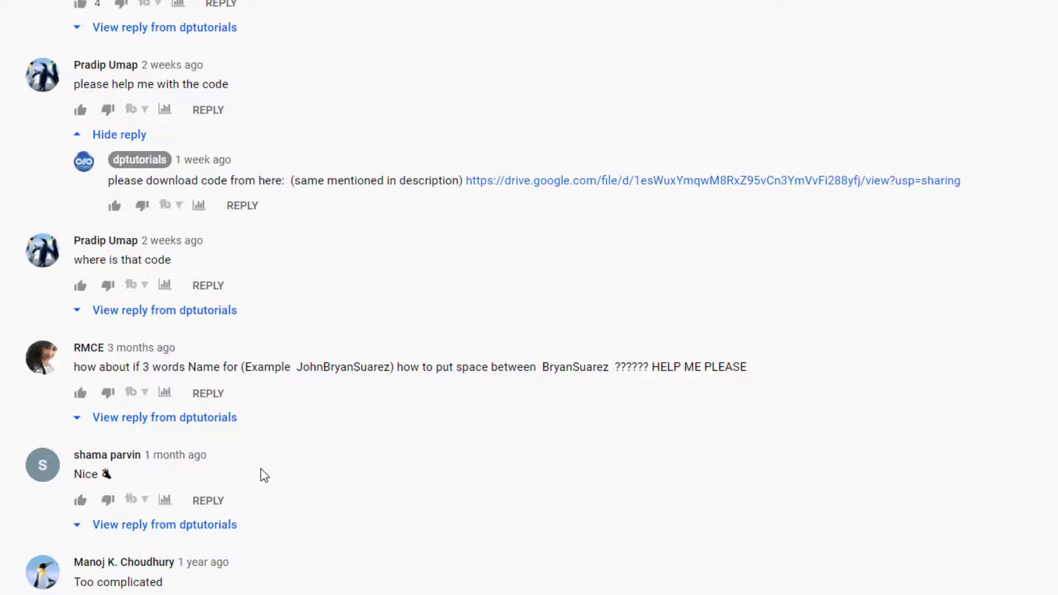
scroll(262, 472, down, 7)
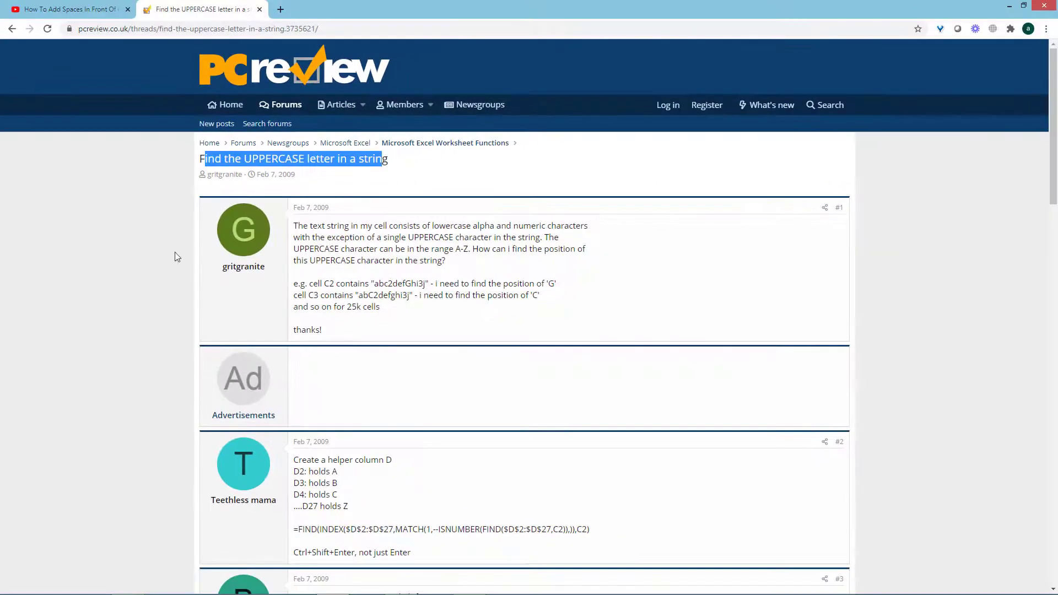
Highlight the thread title and the FIND, MIN and final reply formulas for locating uppercase letters.
click(409, 159)
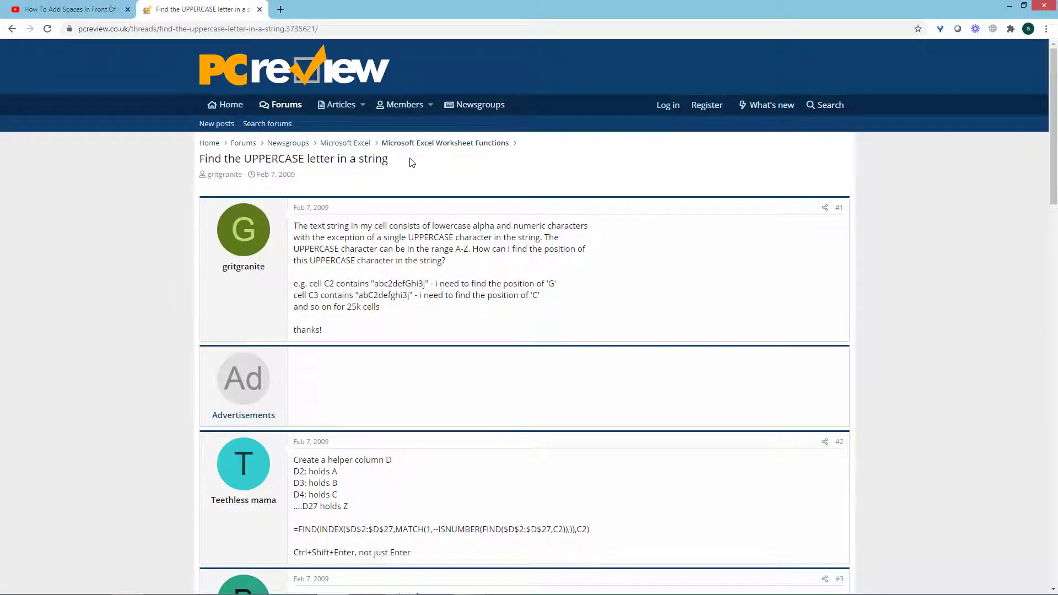
drag(406, 161, 202, 164)
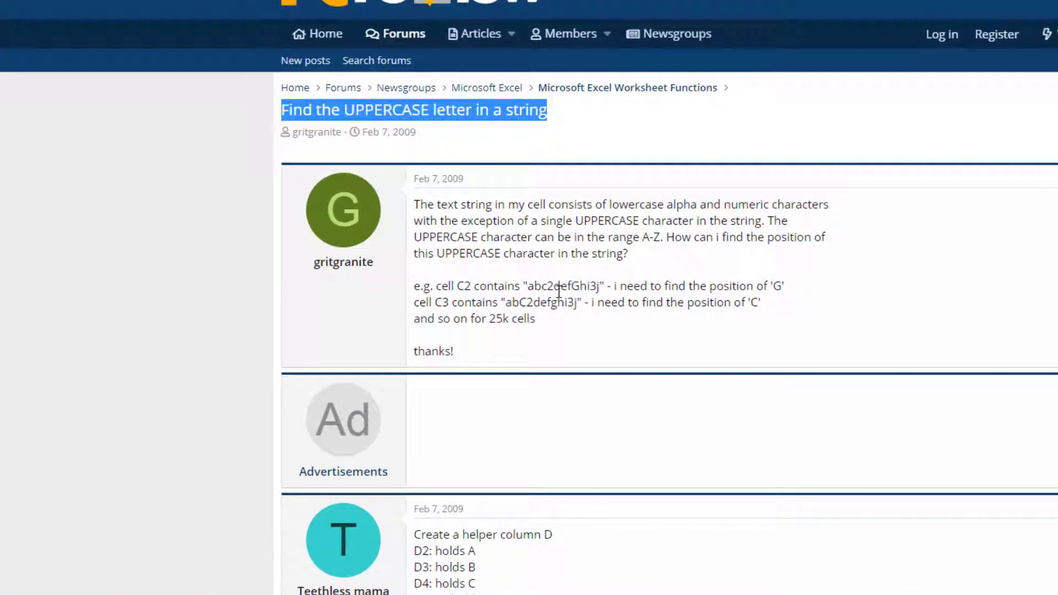
scroll(558, 290, down, 5)
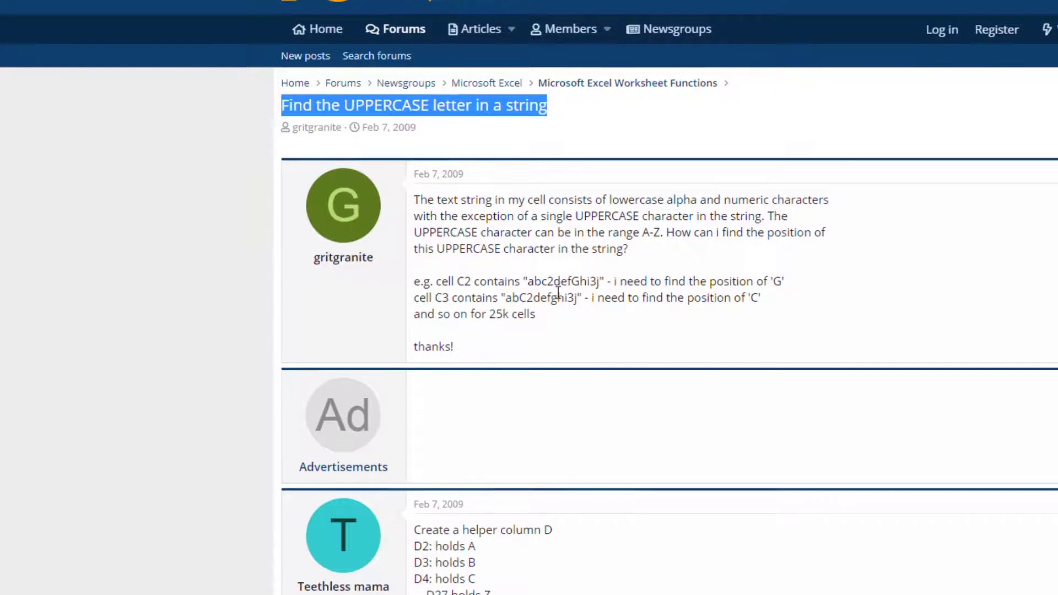
drag(821, 321, 415, 326)
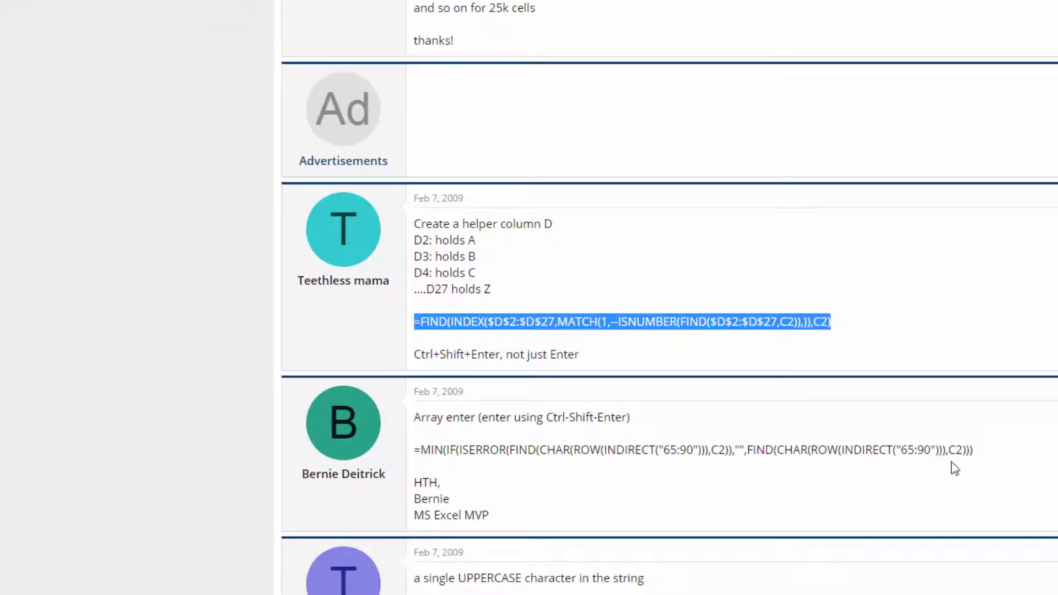
drag(974, 449, 418, 450)
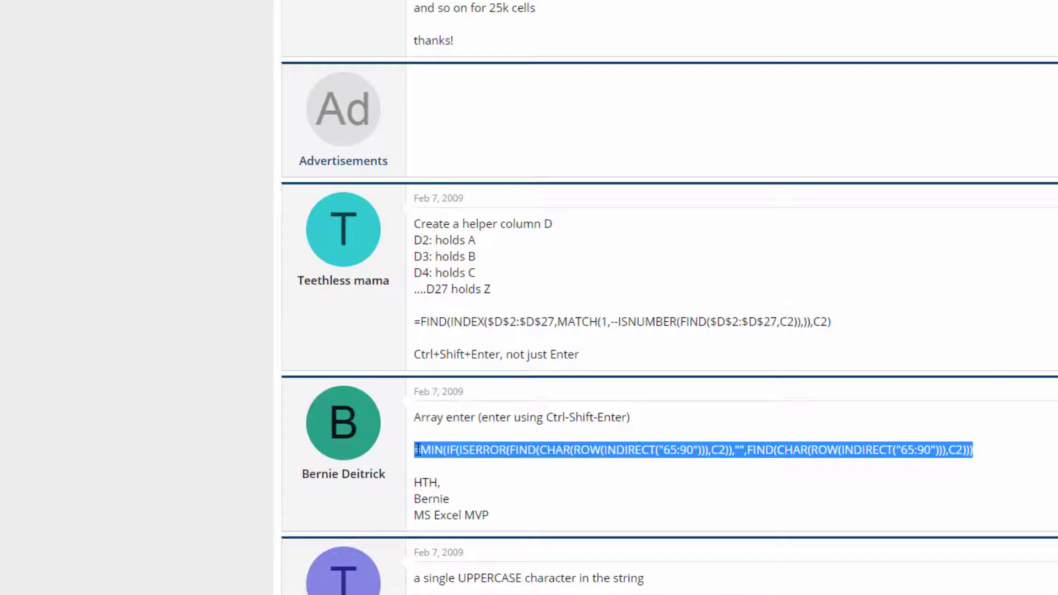
scroll(470, 541, down, 6)
drag(456, 536, 418, 519)
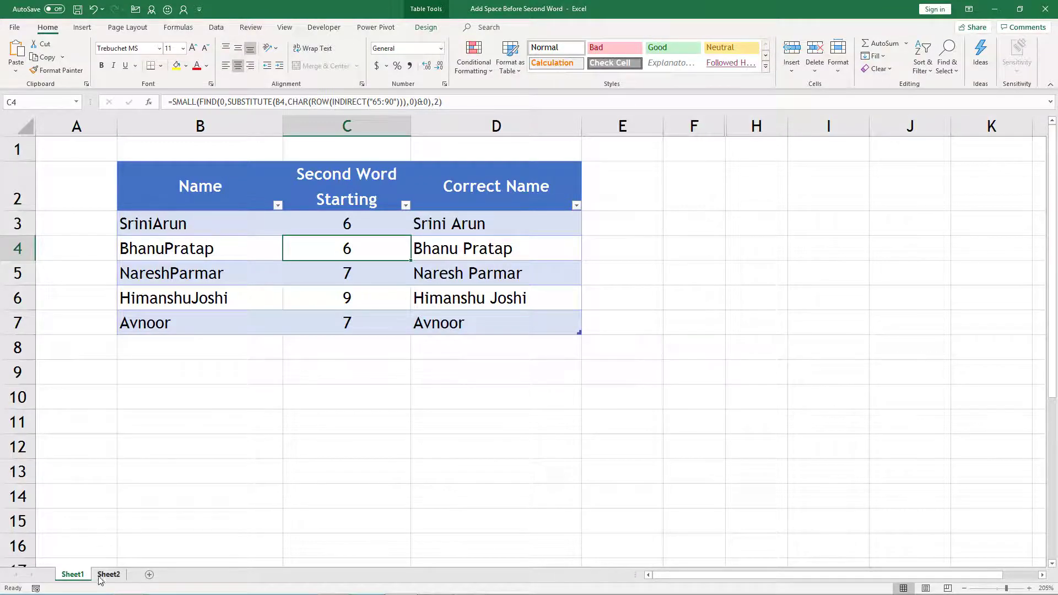
Load the Name table on Sheet2 into Power Query as Table13.
click(108, 575)
drag(171, 187, 183, 278)
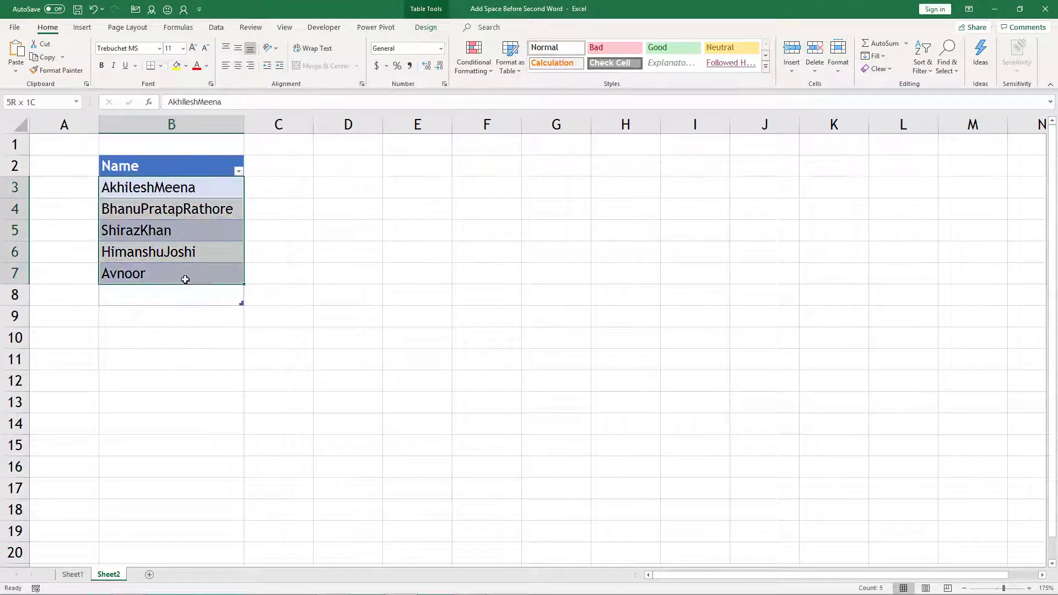
click(166, 291)
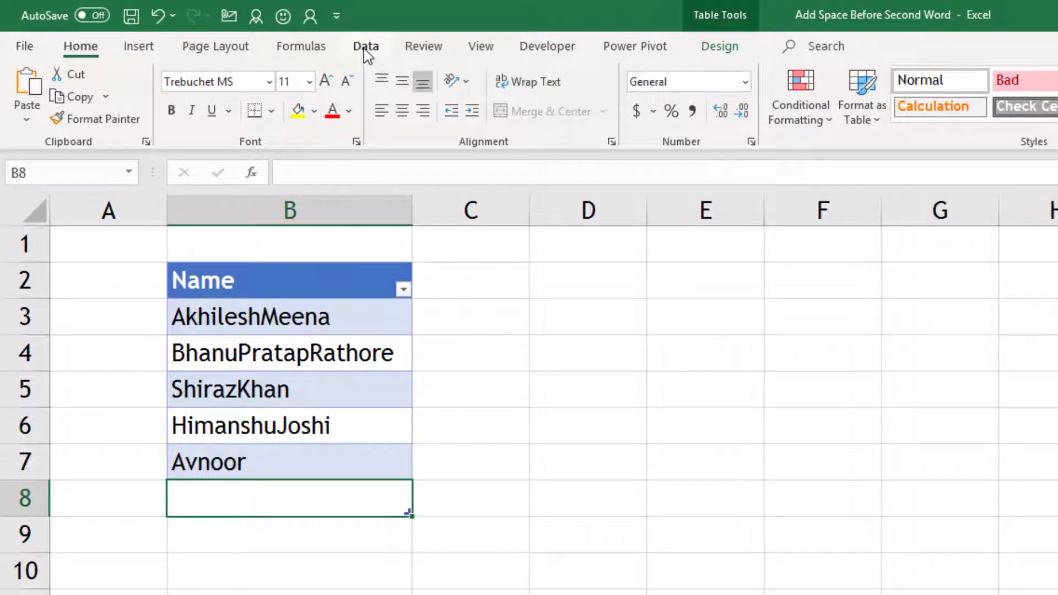
click(364, 49)
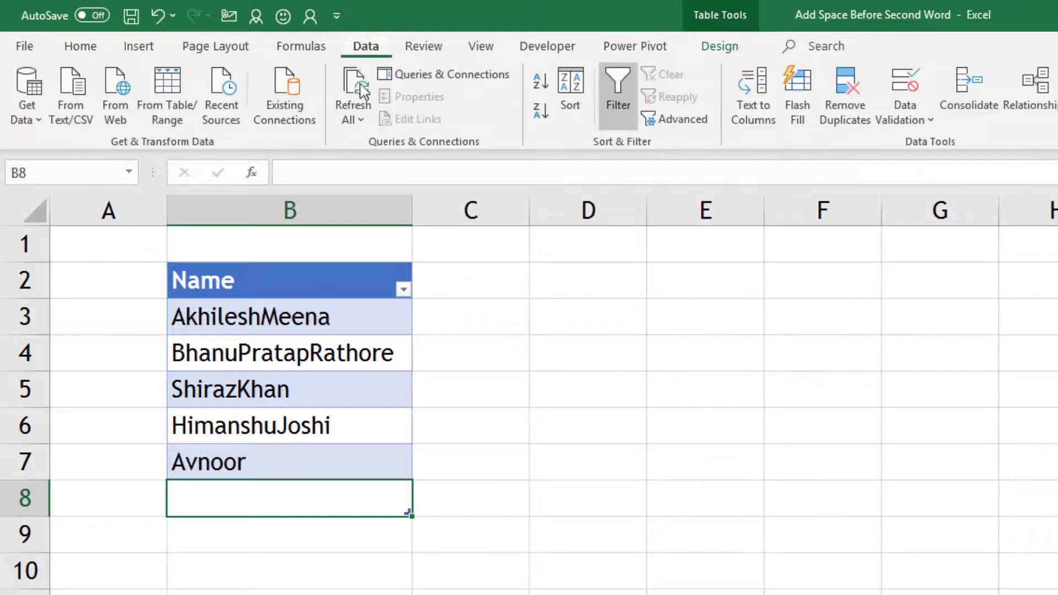
click(313, 288)
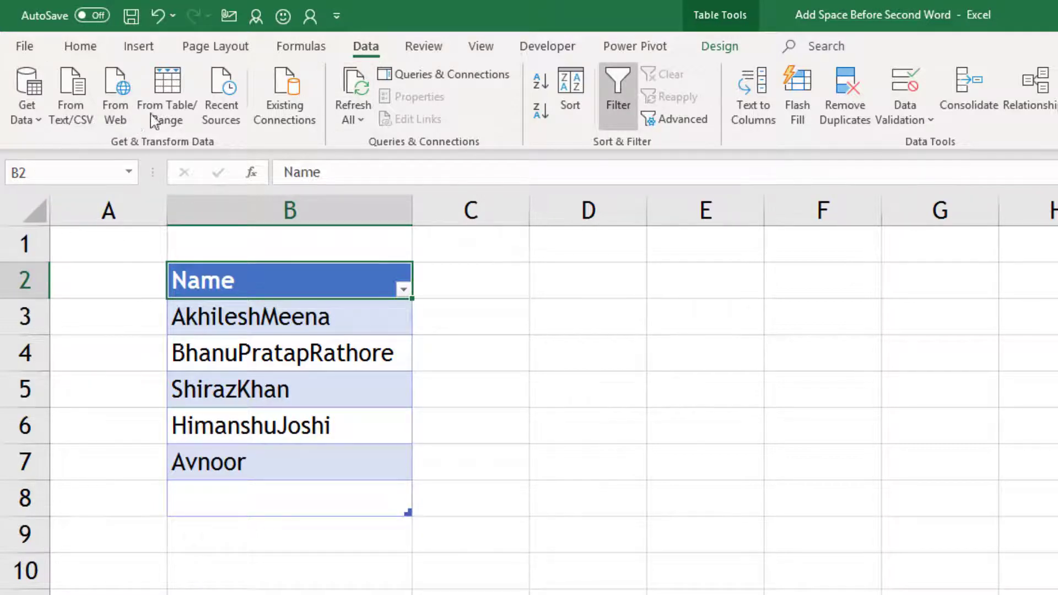
click(171, 95)
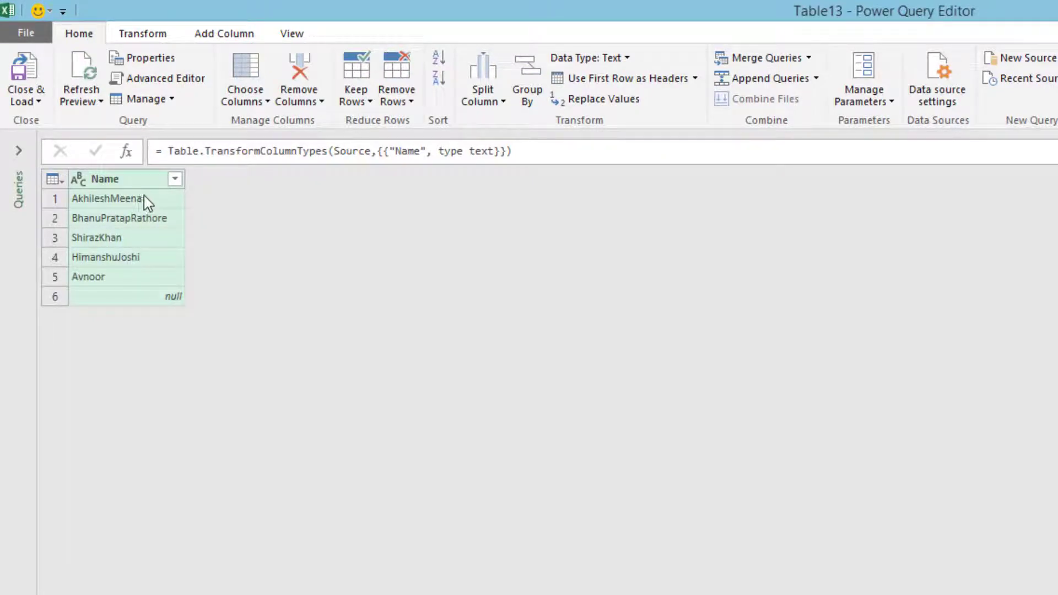
Start a Column From Examples (From Selection) column beside Name.
click(216, 34)
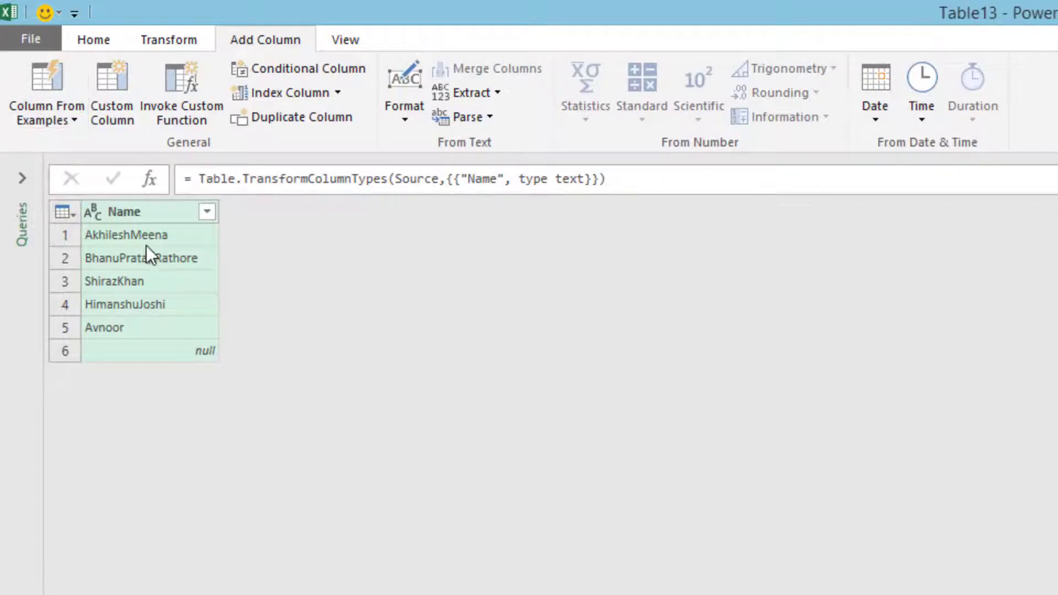
click(78, 117)
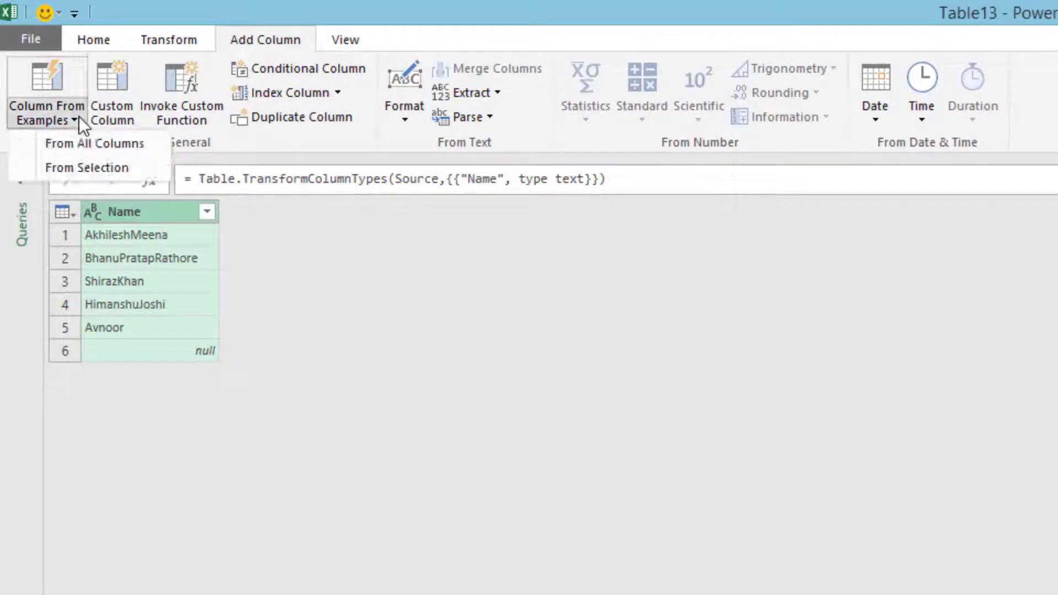
click(73, 167)
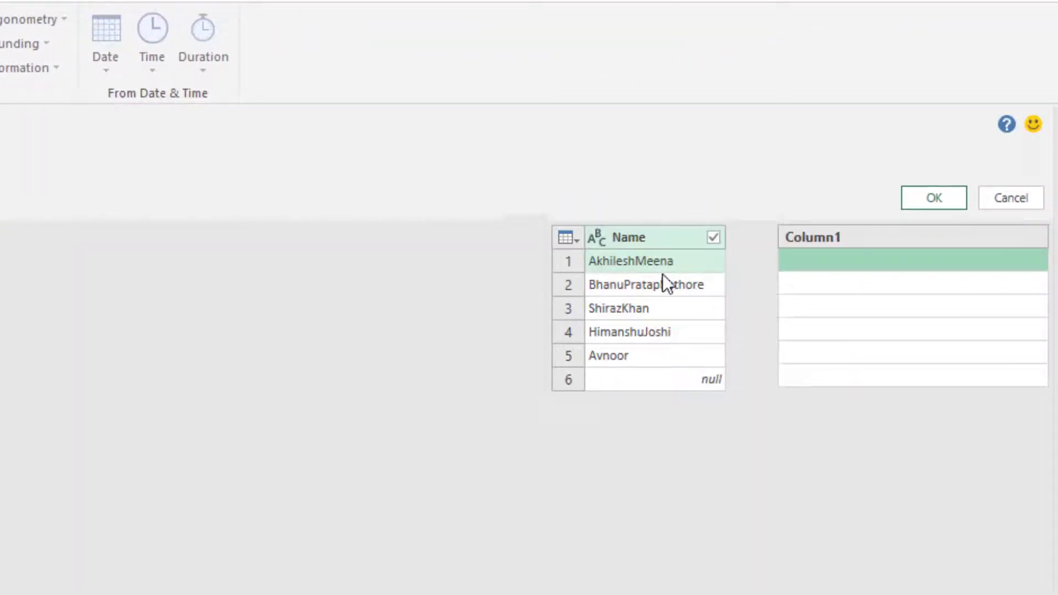
Enter a two-word and a three-word spaced example name in the first two rows of Column1.
click(814, 266)
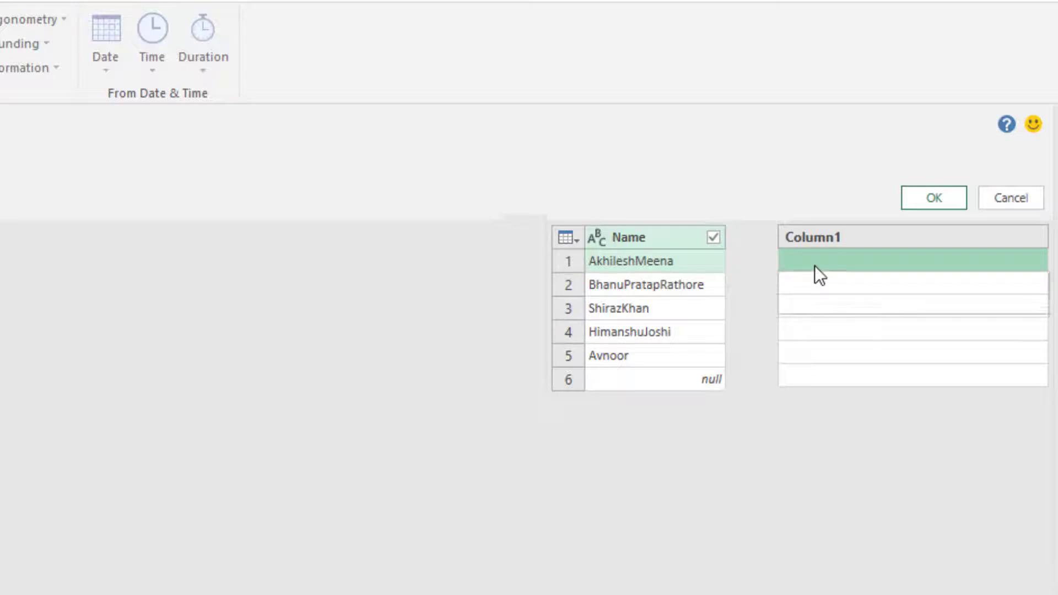
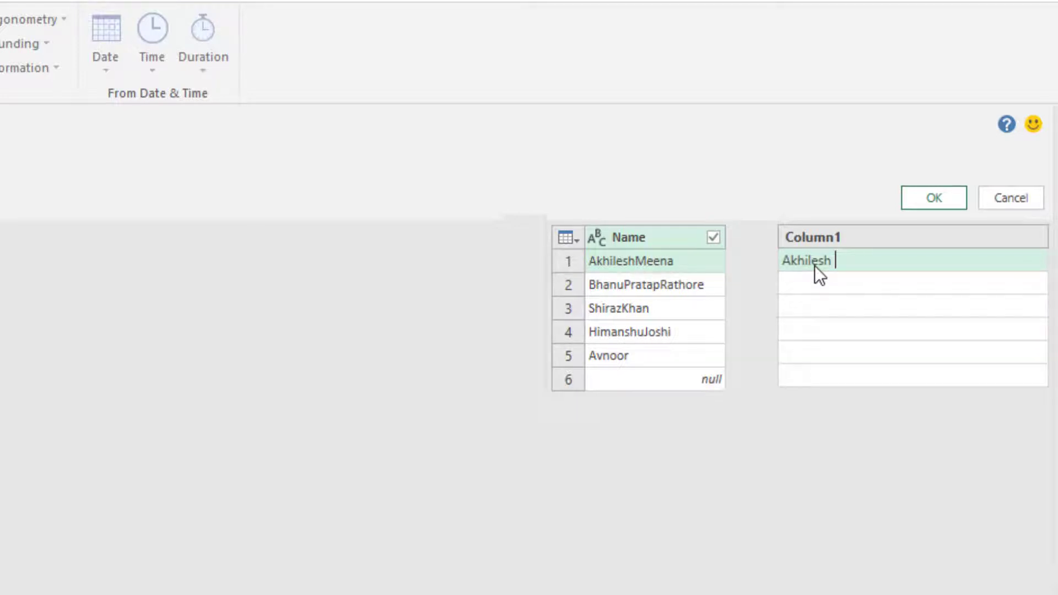
key(Return)
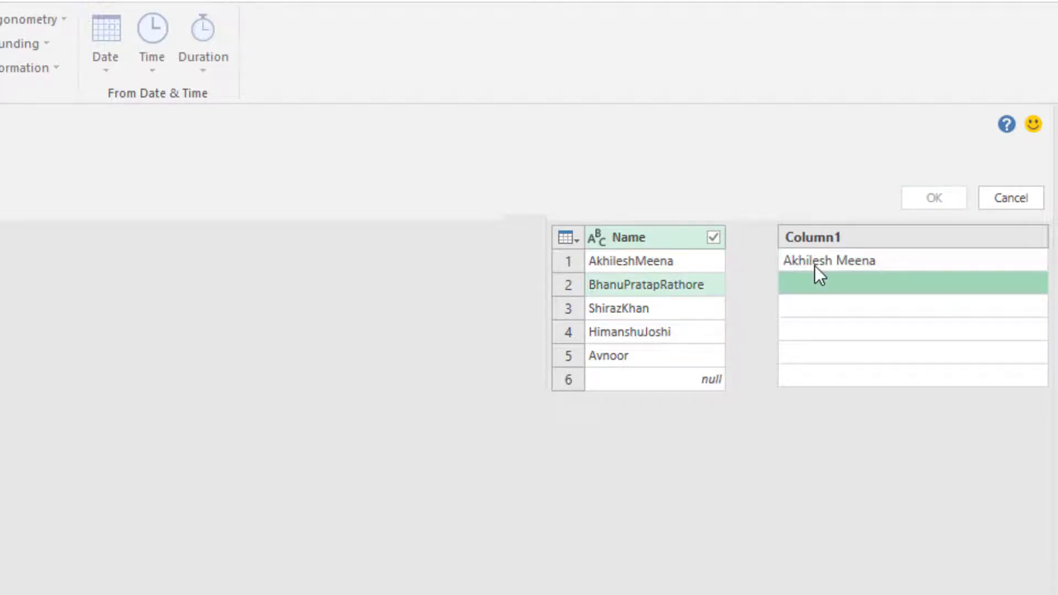
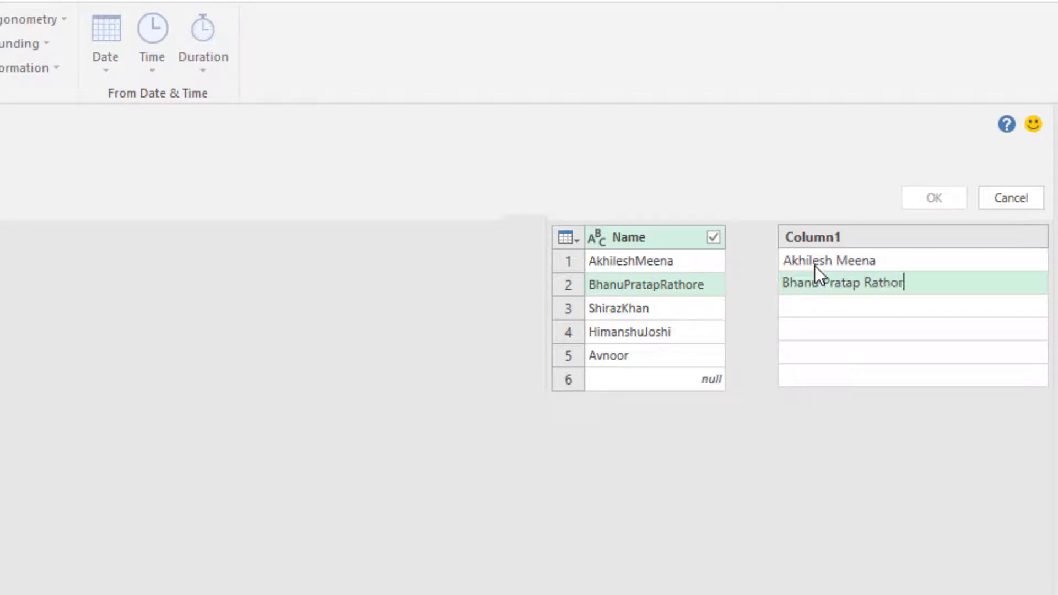
key(Return)
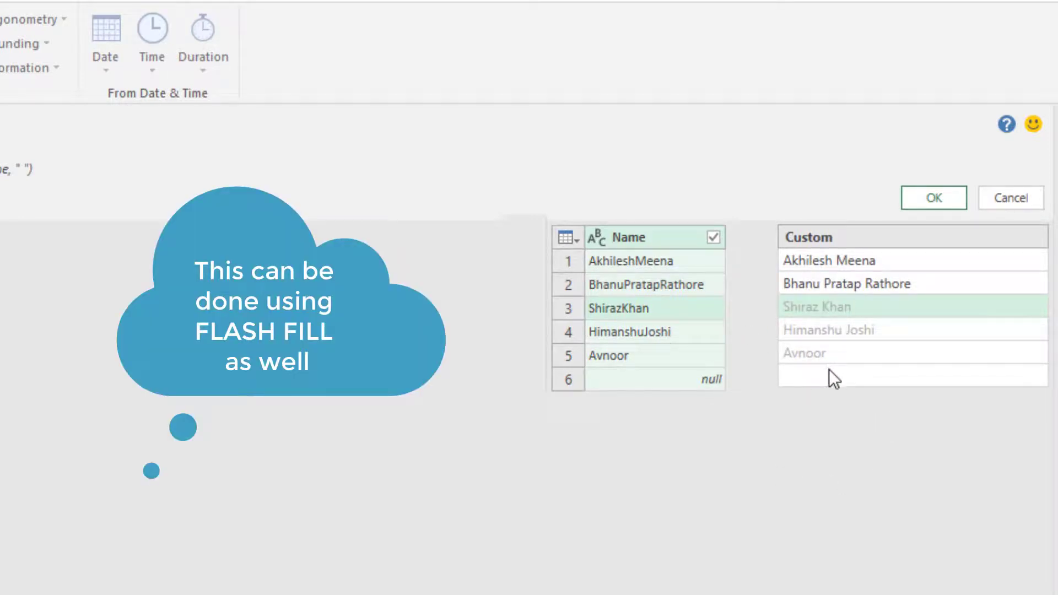
Accept the Custom column and Close & Load the spaced names into Excel.
click(939, 202)
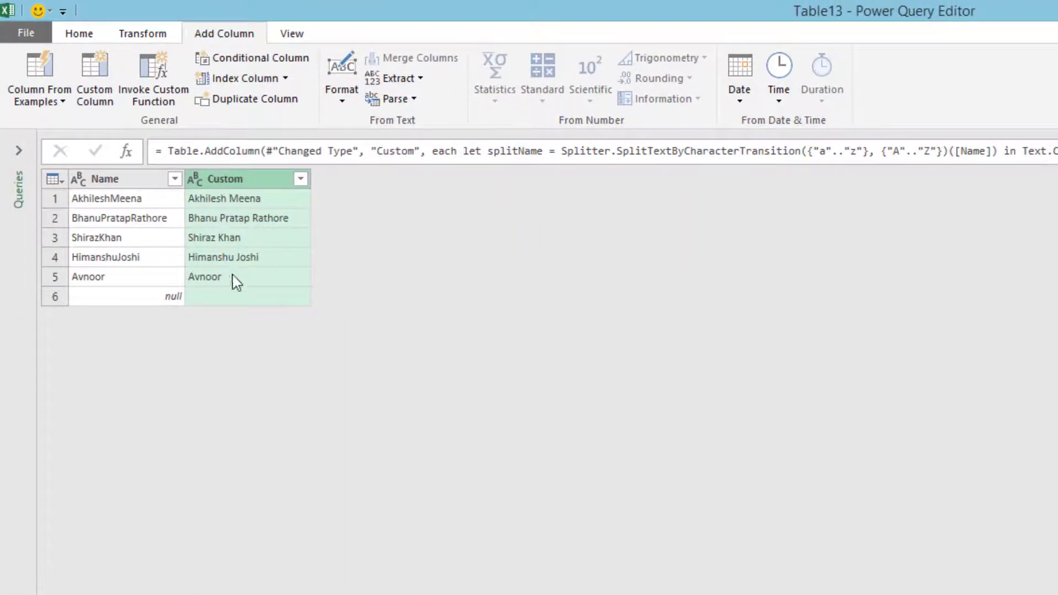
click(78, 36)
click(42, 105)
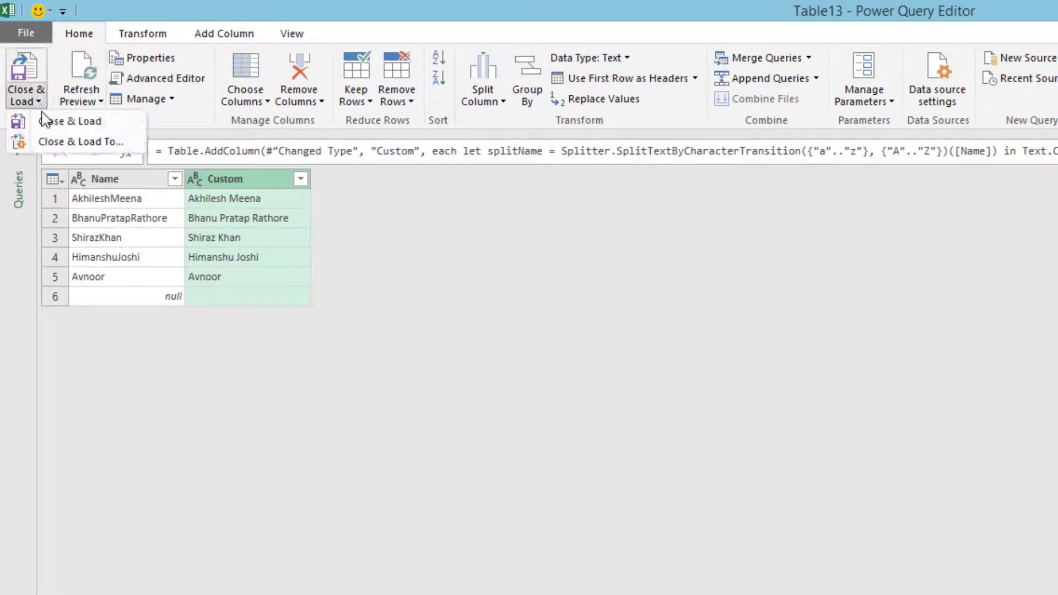
click(69, 125)
click(153, 315)
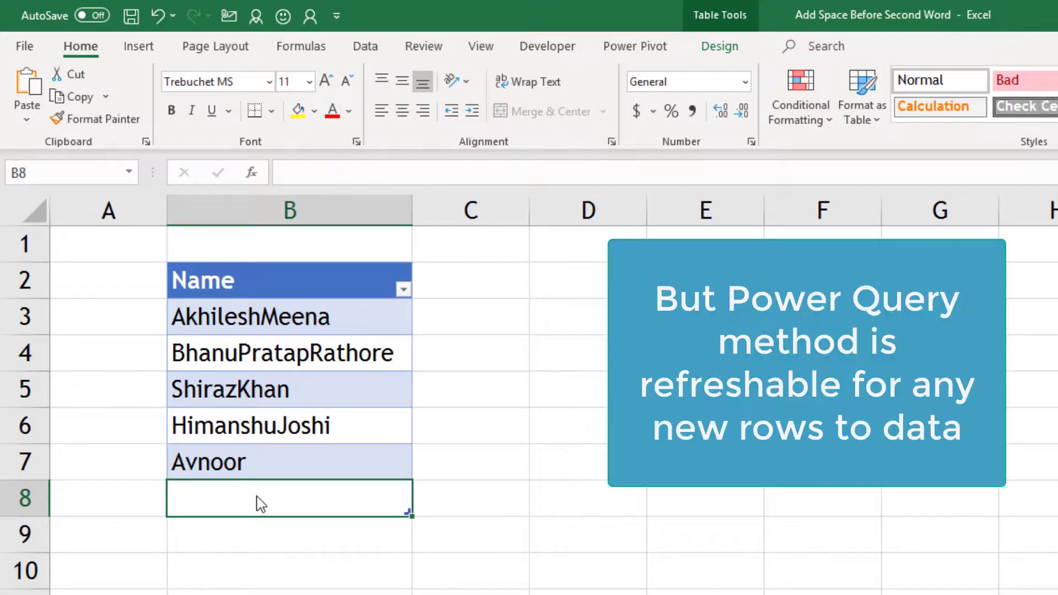
Add two new joined-up names below the source names.
key(Return)
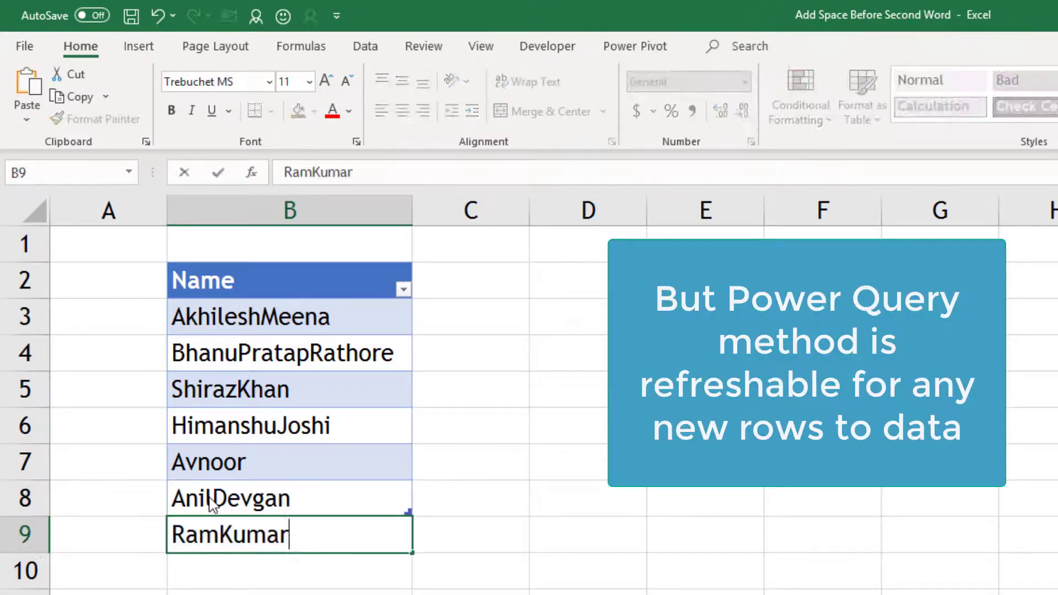
key(Return)
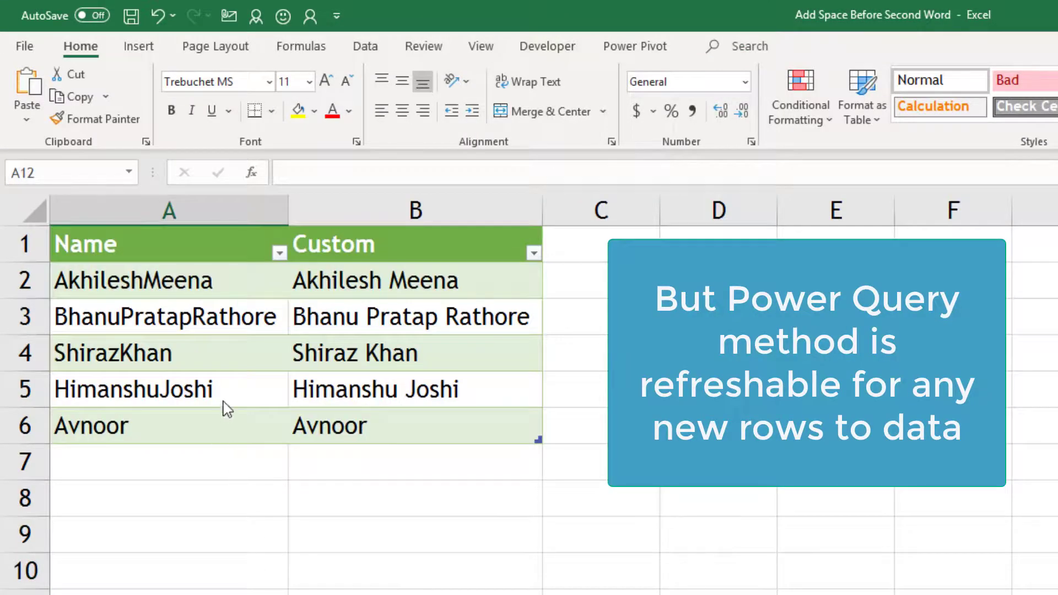
Refresh the query table so the seven rows include the new names spaced.
click(225, 405)
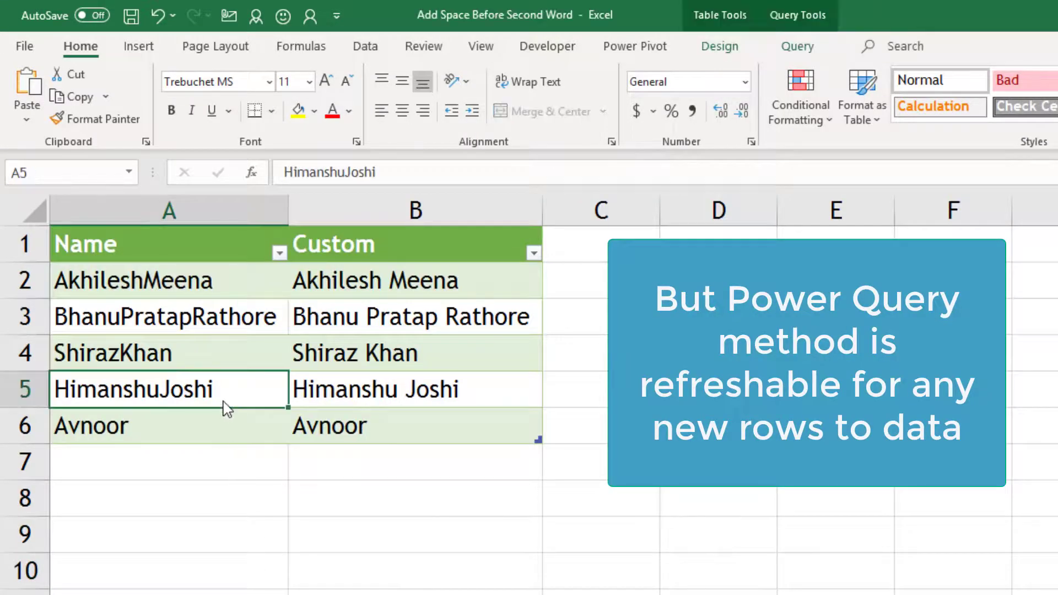
right_click(232, 390)
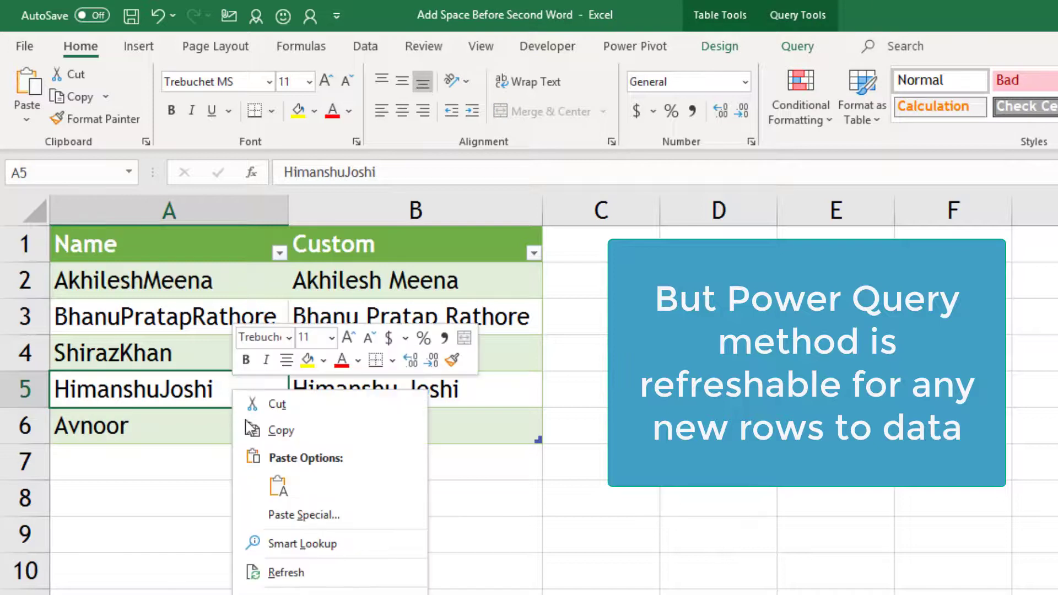
click(284, 576)
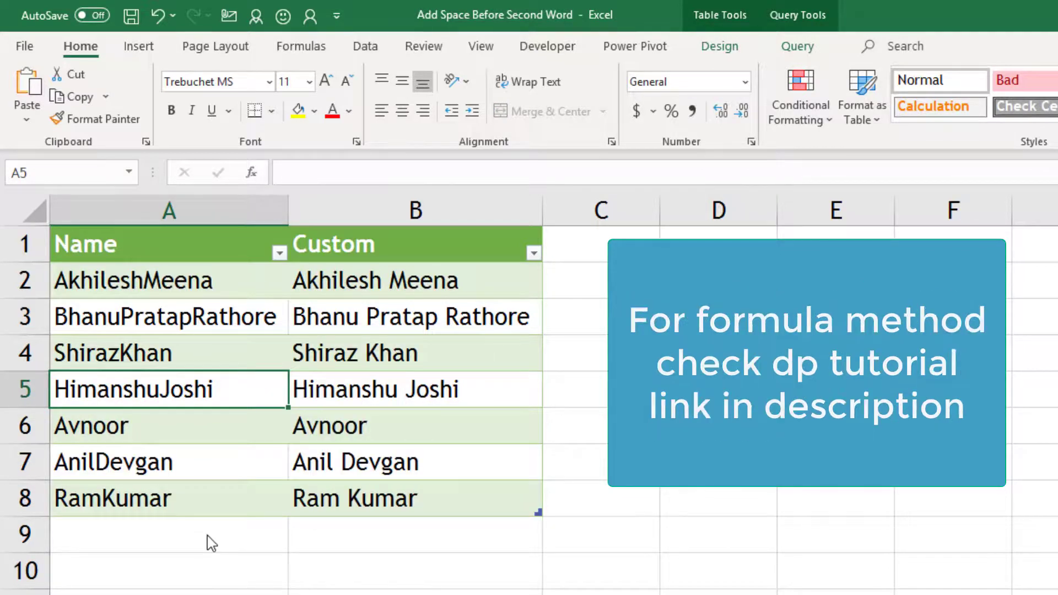
click(445, 320)
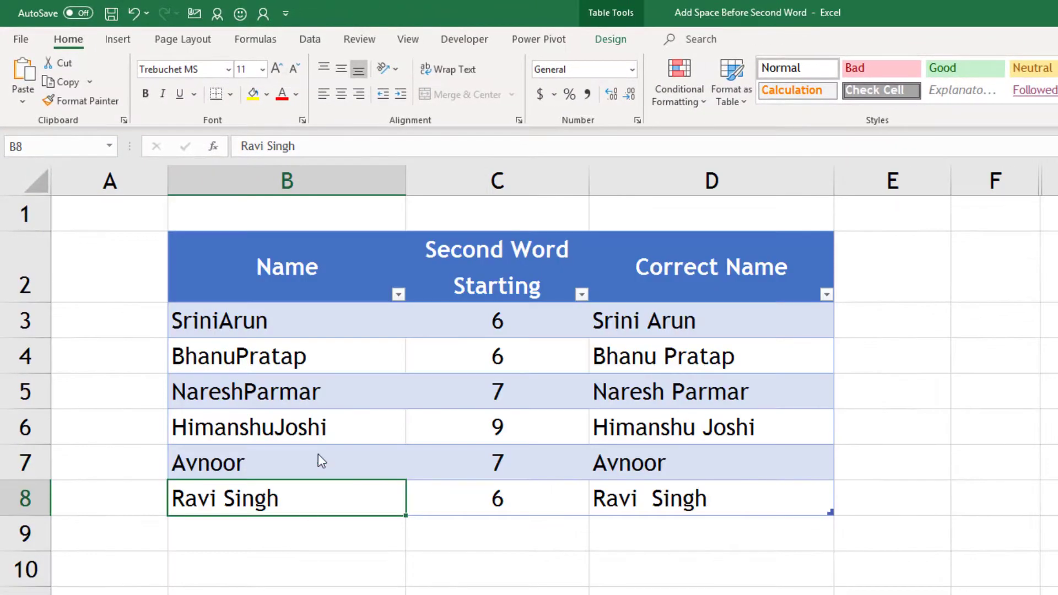
click(301, 392)
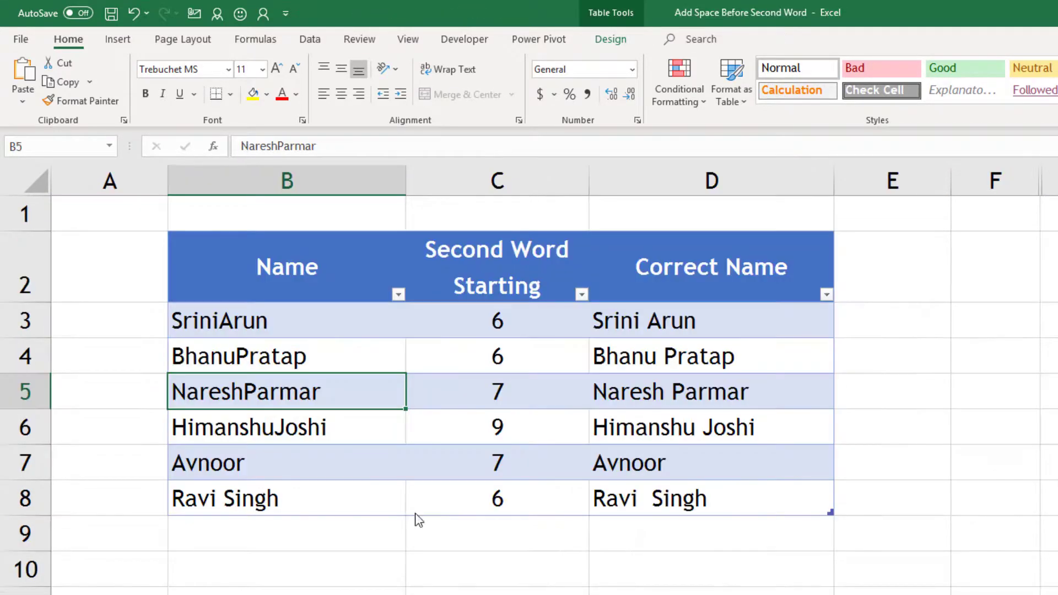
click(498, 321)
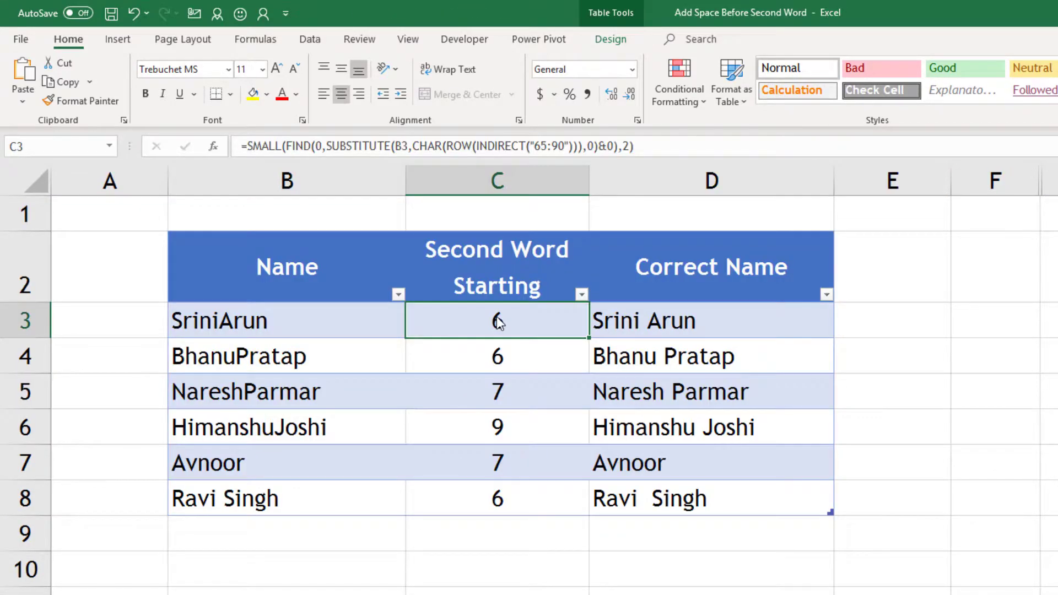